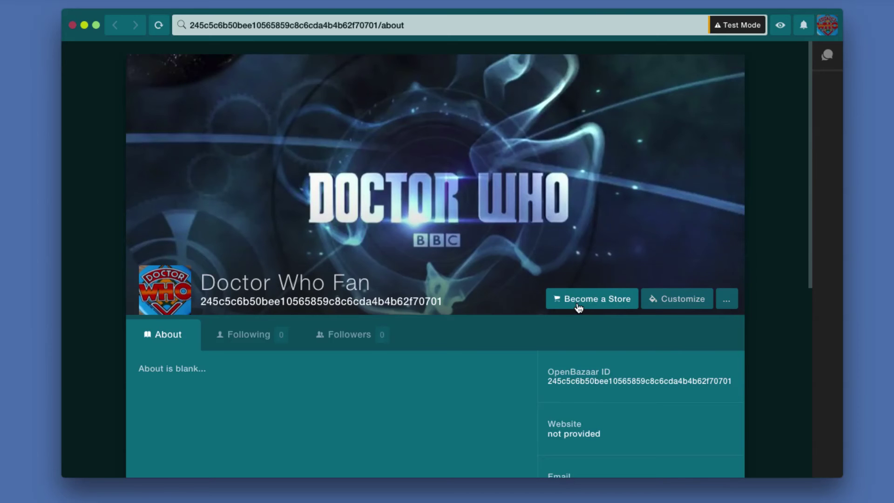
# Choose Become a Store from the avatar menu to start converting the Doctor Who Fan profile.
pyautogui.click(829, 29)
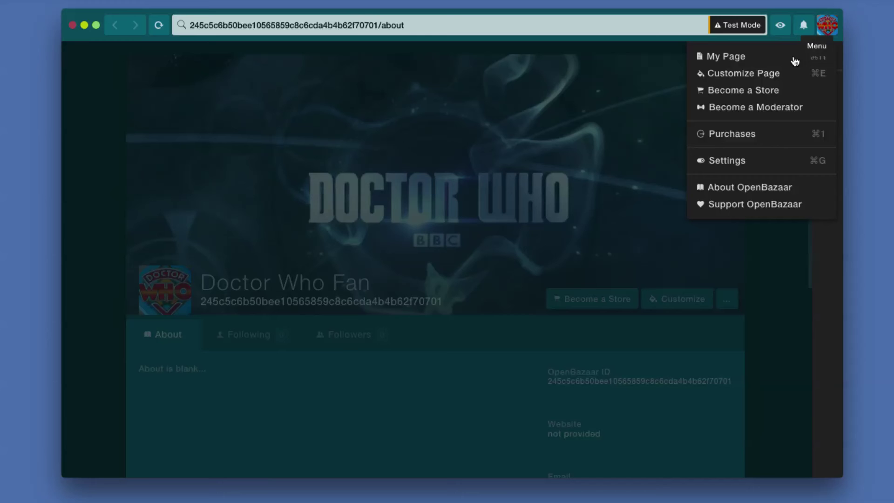
pyautogui.click(766, 96)
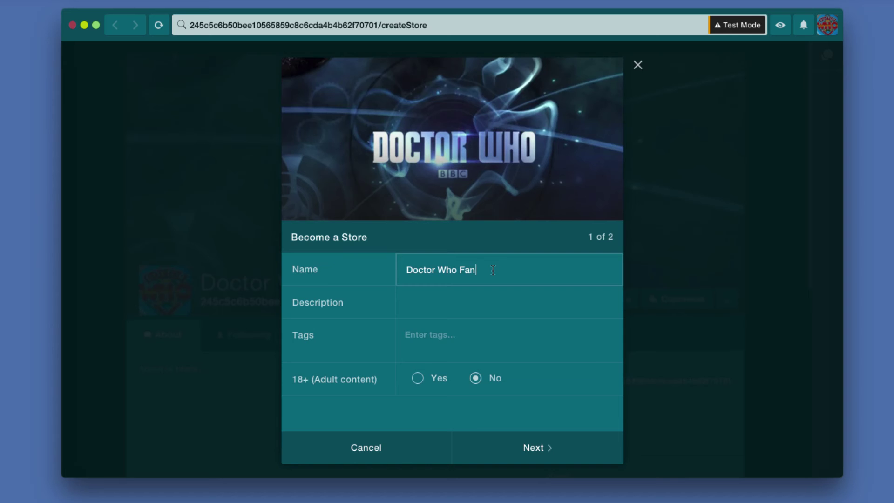
# Rename the store 'Doctor Who Memorabilia' and describe it as a 1970s fan selling old collectible items.
pyautogui.press('BackSpace')
pyautogui.press('BackSpace')
pyautogui.press('BackSpace')
pyautogui.press('BackSpace')
pyautogui.write('Memorabilia')
pyautogui.click(490, 298)
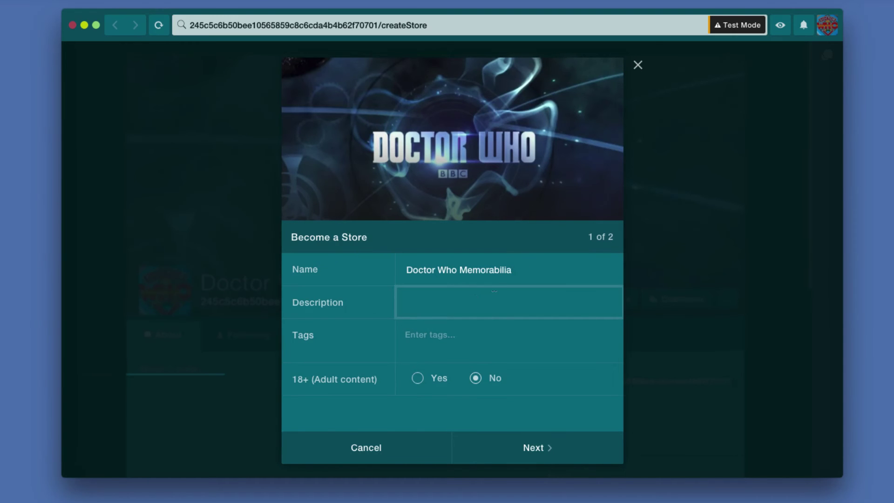
pyautogui.write("I'm a fan of Do")
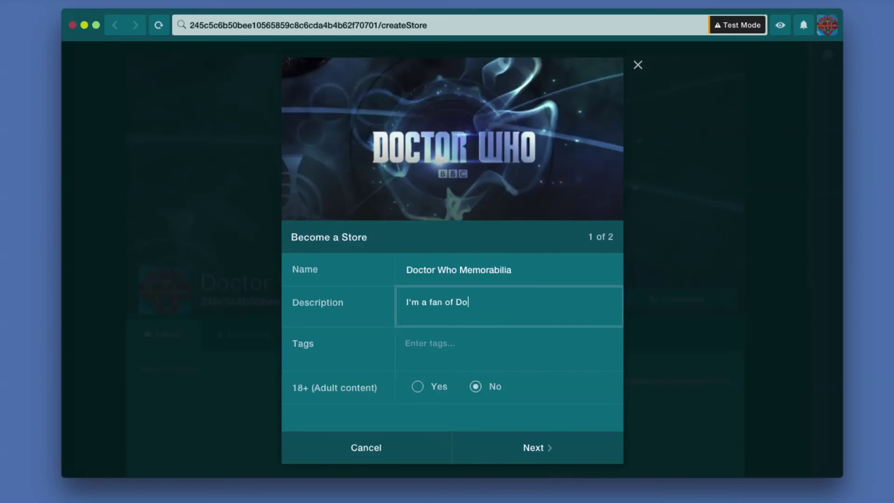
pyautogui.write('ctor Who since the 1970s')
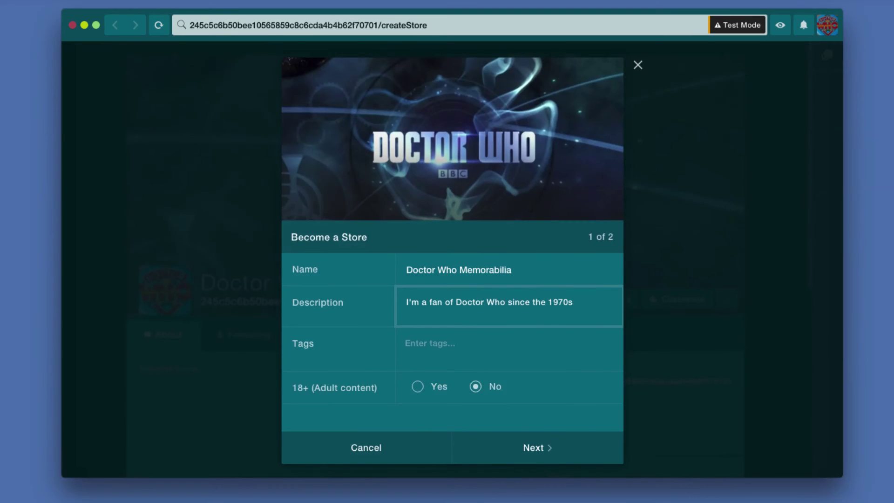
pyautogui.write(" and I'm selling ")
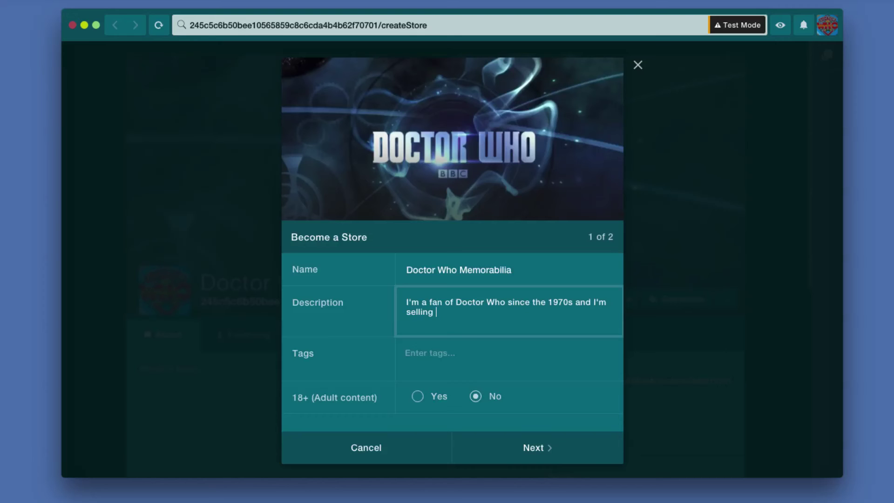
pyautogui.write('some of my old collecti')
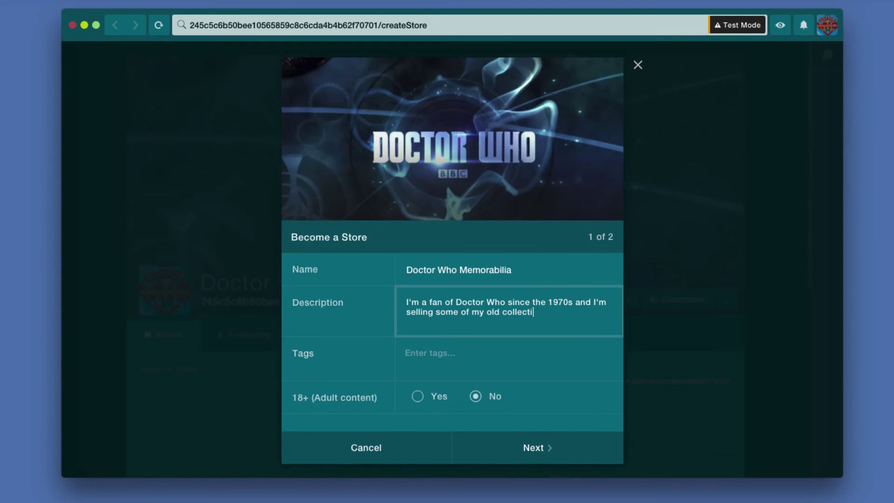
pyautogui.write('ble items. This is a demo store - it')
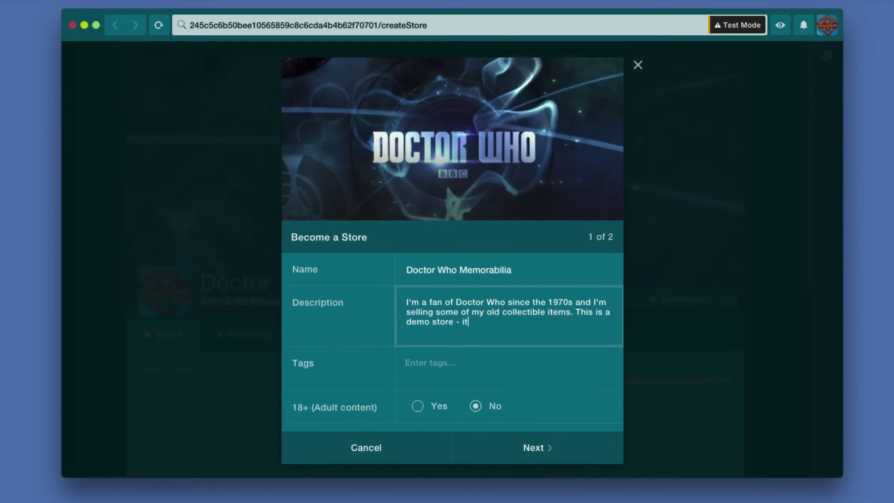
pyautogui.write('ems not really for sale!')
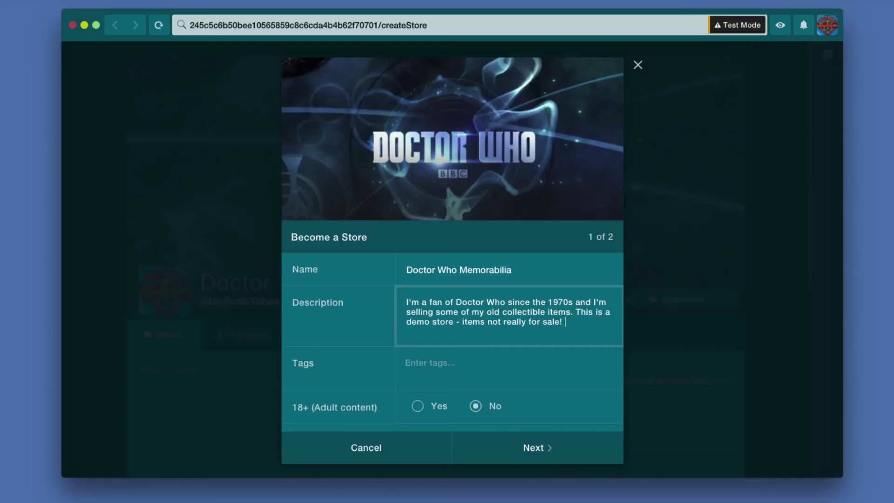
# Add the tags DoctorWho, Doctor, Who, TARDIS, Daleks, Cybermen and Gallifrey to the store.
pyautogui.click(457, 365)
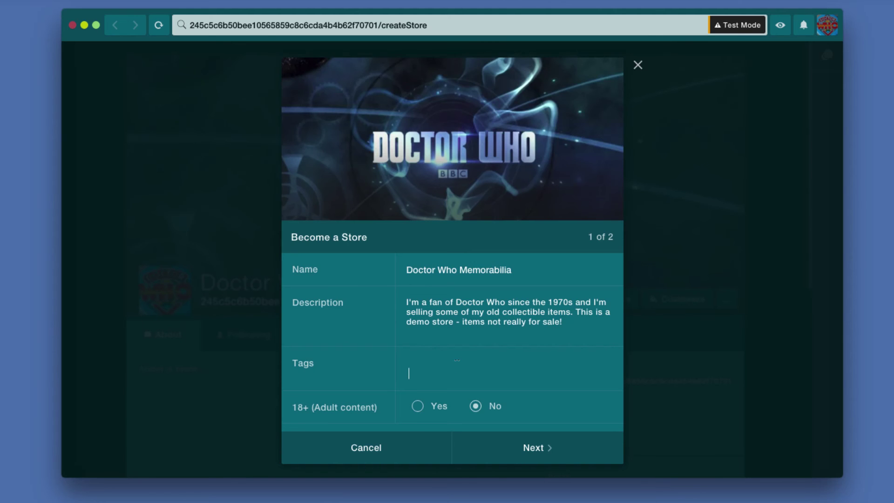
pyautogui.write('DoctorWho')
pyautogui.press('Return')
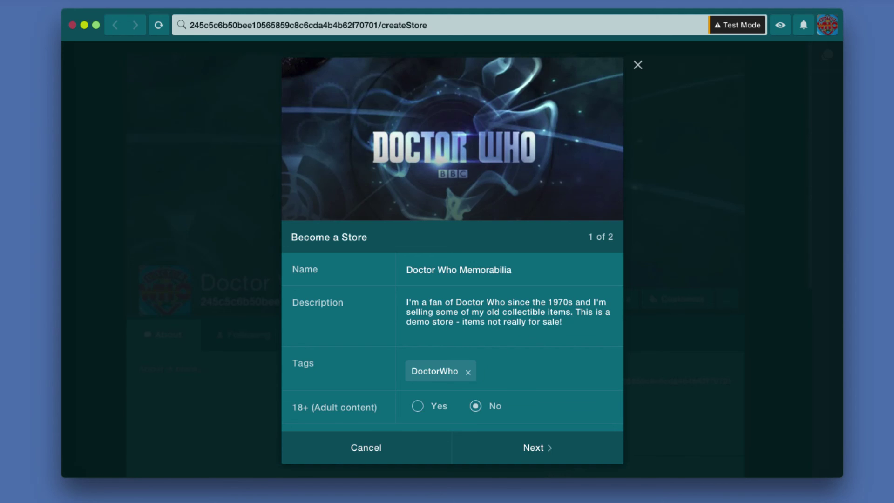
pyautogui.write('Doctor')
pyautogui.press('Return')
pyautogui.write('Who')
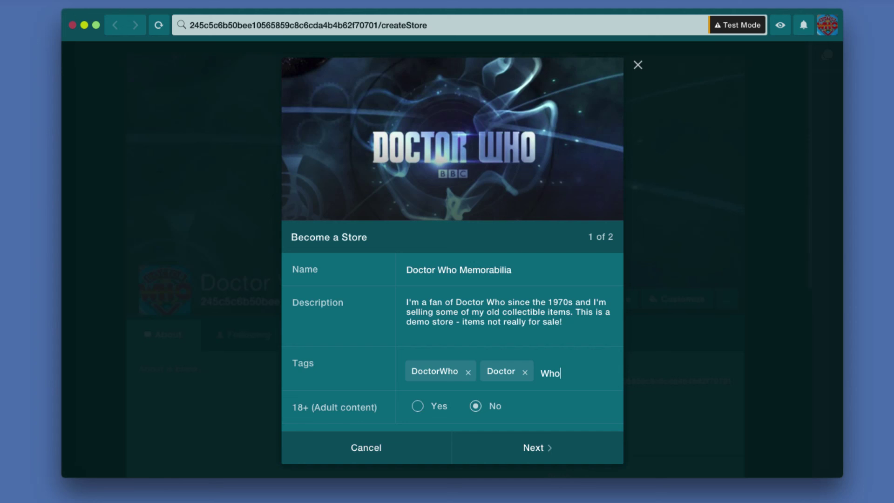
pyautogui.press('Return')
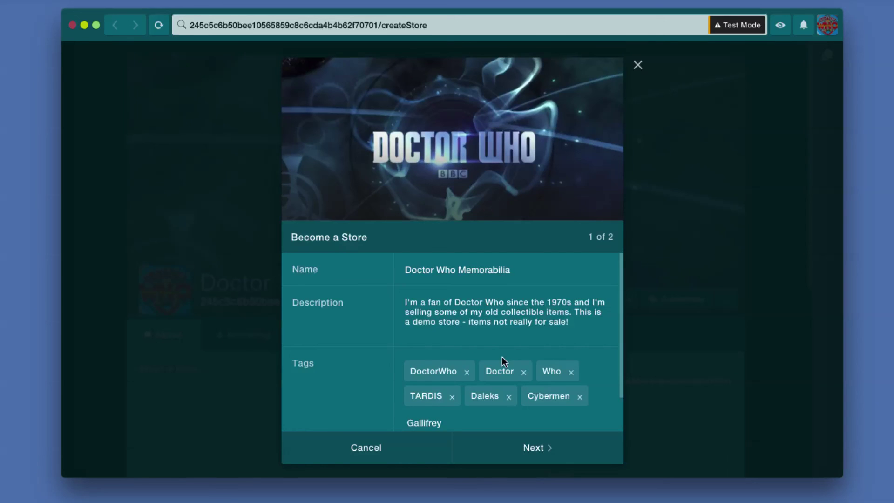
pyautogui.scroll(-2, 503, 356)
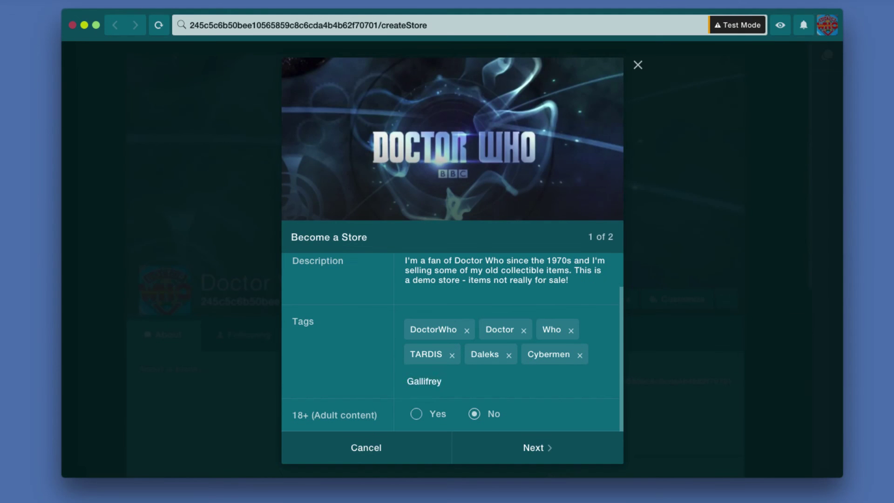
pyautogui.press('Return')
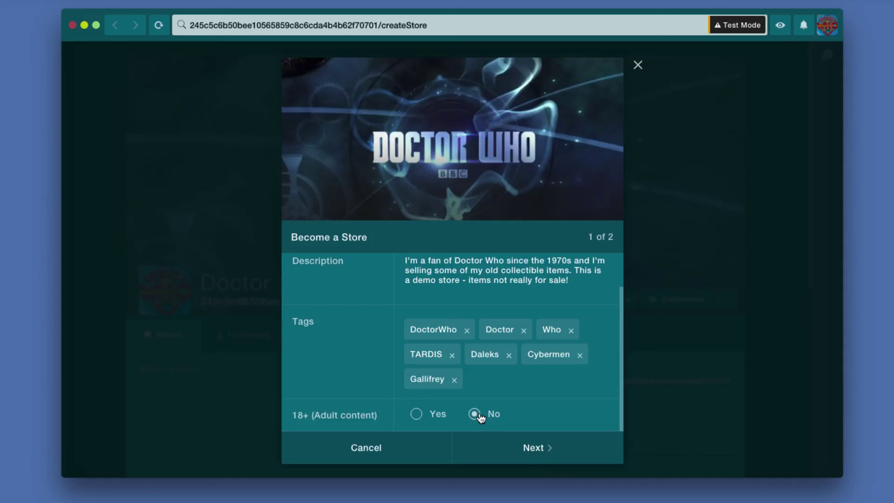
# Advance to the Store Moderators step (2 of 2) and review the offered moderators.
pyautogui.click(529, 449)
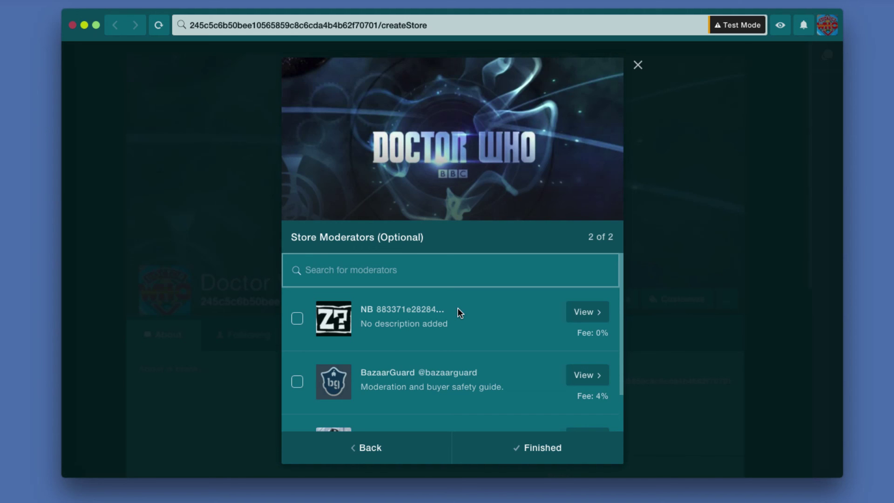
pyautogui.scroll(-1, 440, 322)
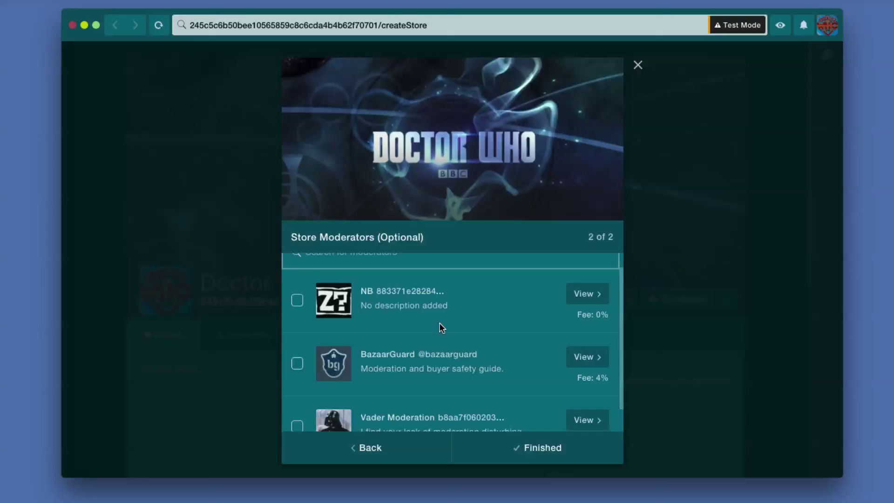
pyautogui.scroll(-1, 439, 323)
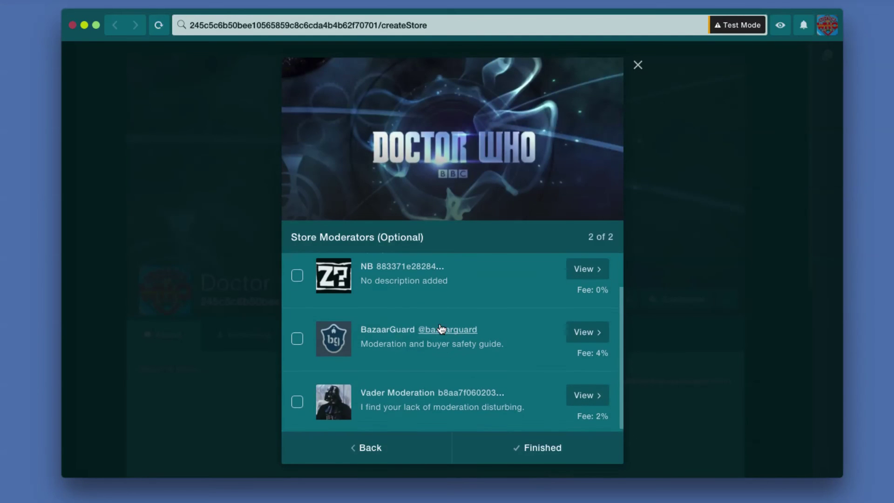
pyautogui.scroll(2, 441, 329)
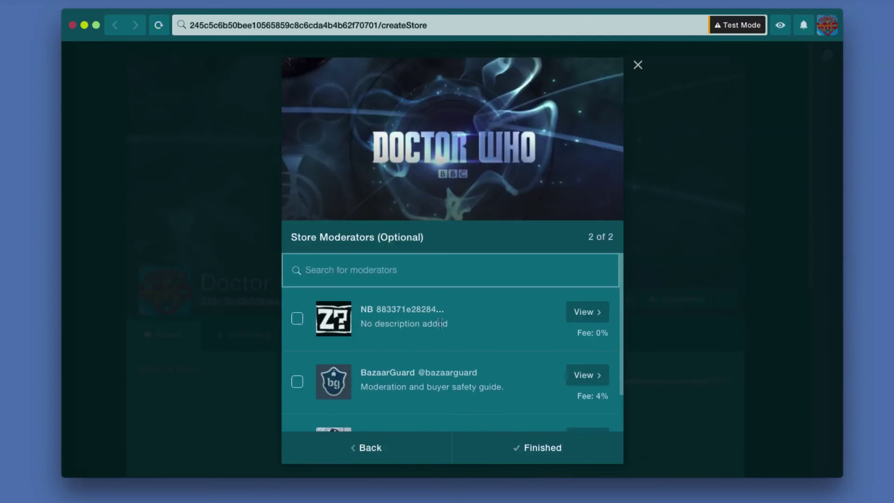
# Tick NB, BazaarGuard and Vader Moderation as the store's moderators.
pyautogui.click(297, 319)
pyautogui.scroll(-1, 328, 345)
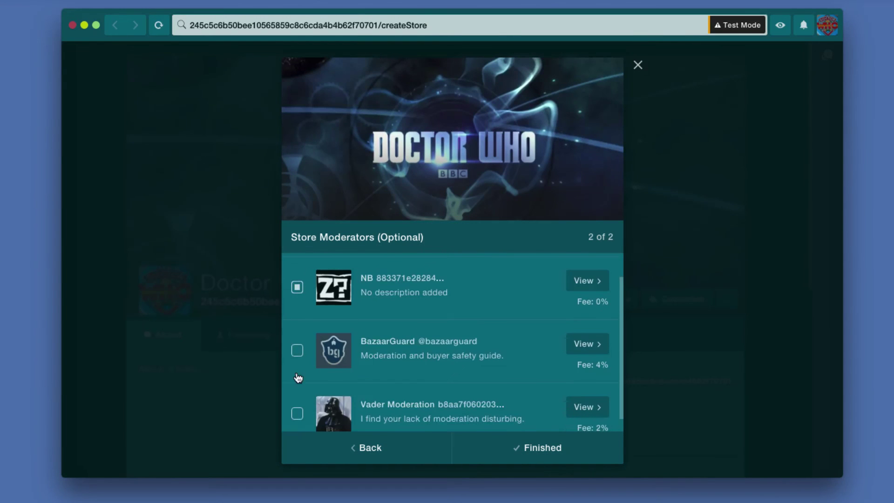
pyautogui.click(296, 350)
pyautogui.click(297, 414)
pyautogui.scroll(-1, 429, 351)
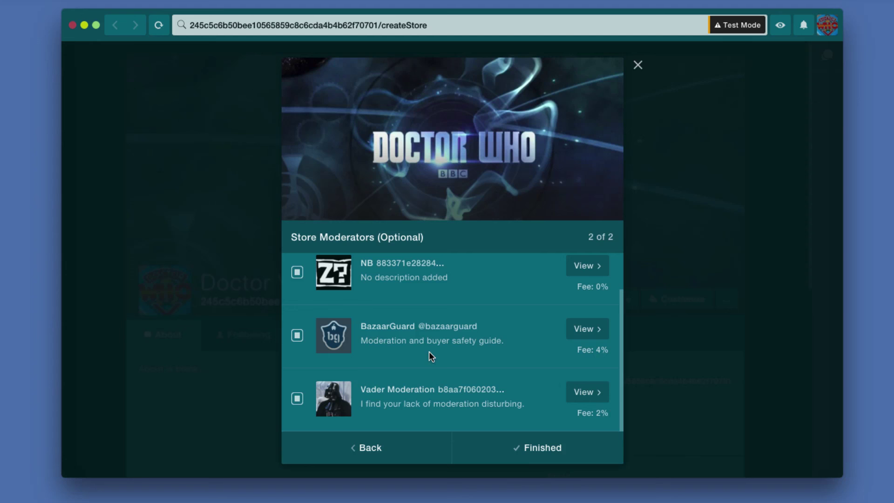
pyautogui.scroll(2, 429, 351)
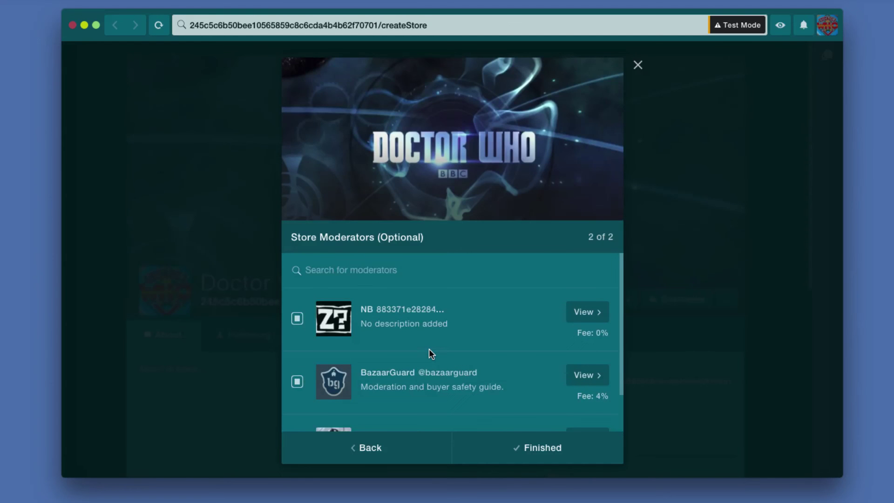
# Finish the setup and review the new Doctor Who Memorabilia store's About page.
pyautogui.click(532, 449)
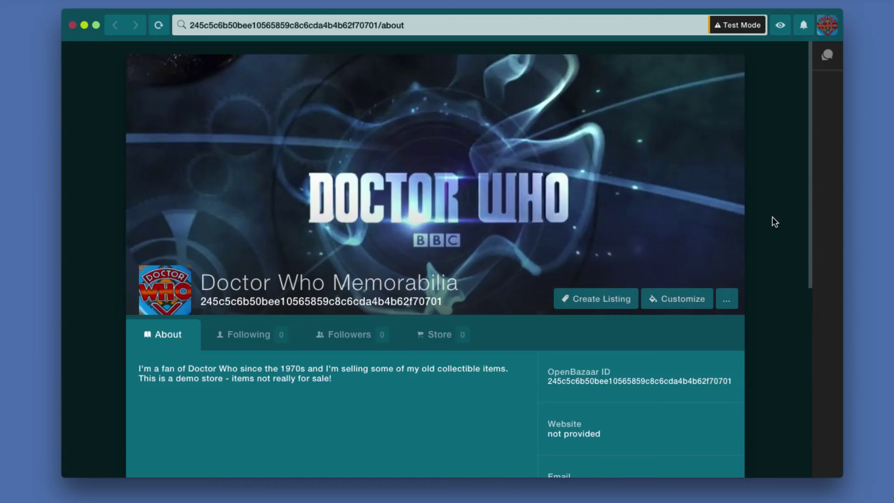
pyautogui.scroll(-1, 774, 222)
pyautogui.scroll(-4, 774, 222)
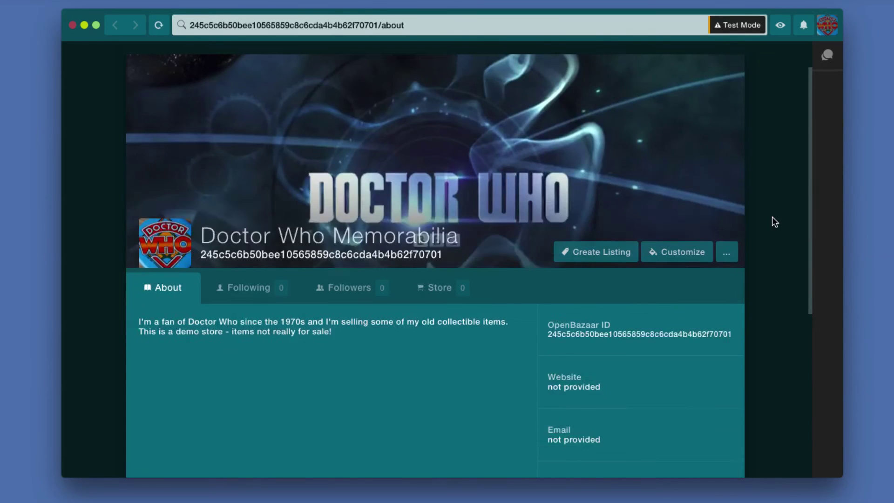
pyautogui.scroll(5, 774, 222)
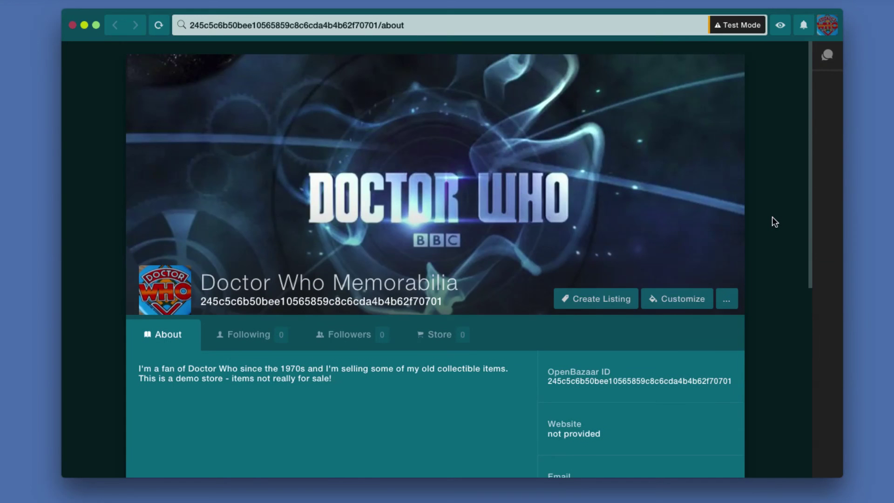